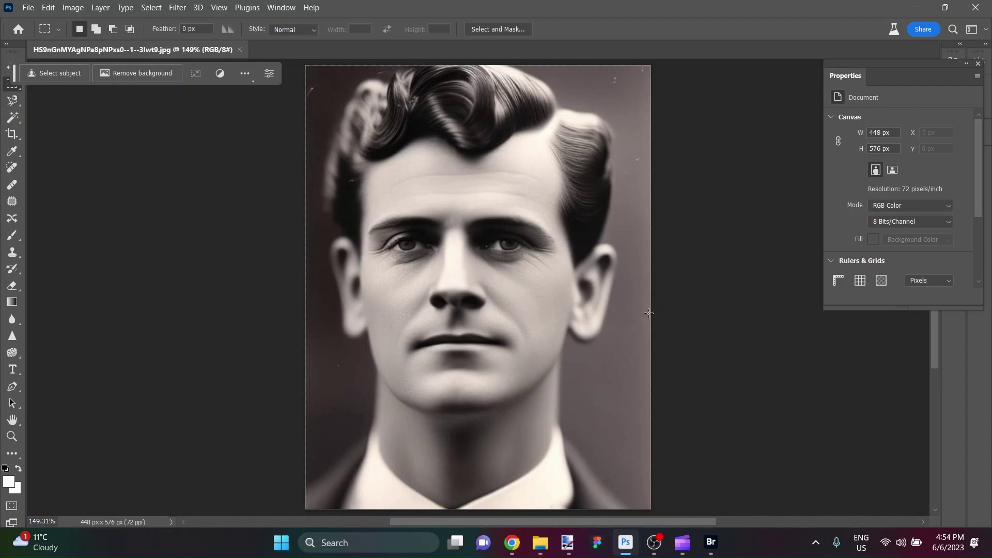
- Remove the small white speck in the dark hair beside the forehead with the Clone Stamp, sampling the nearby dark hair
scroll(649, 313, "down", 3)
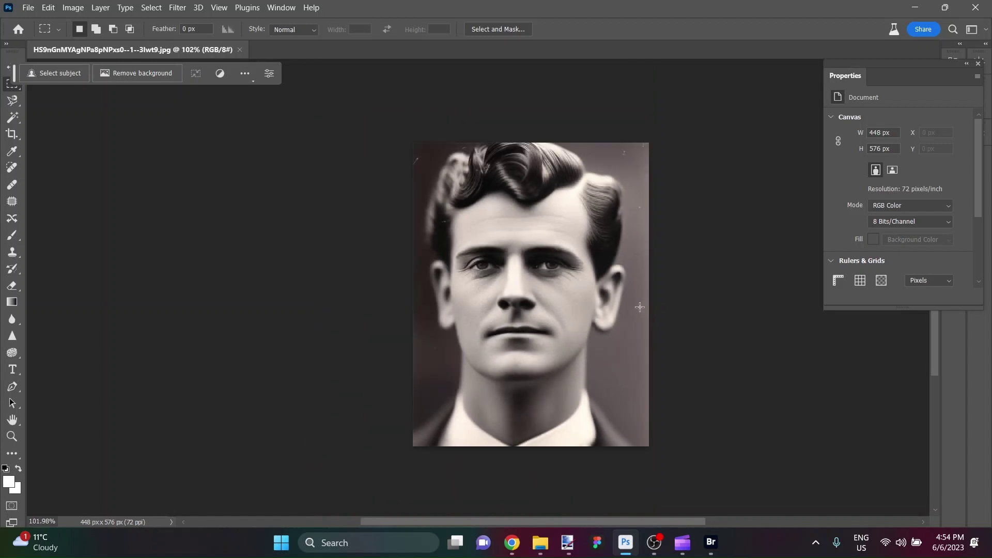
scroll(452, 187, "up", 4)
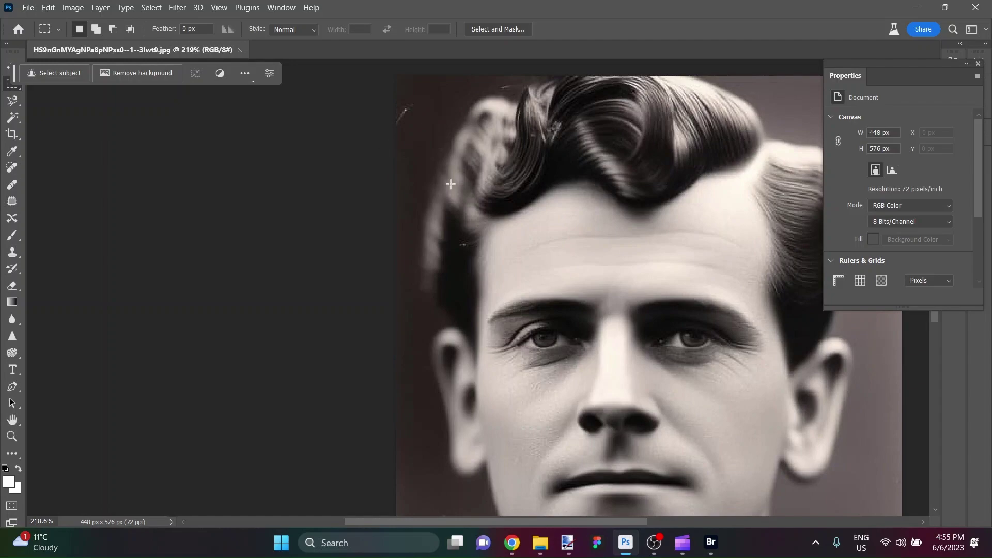
scroll(455, 269, "up", 9)
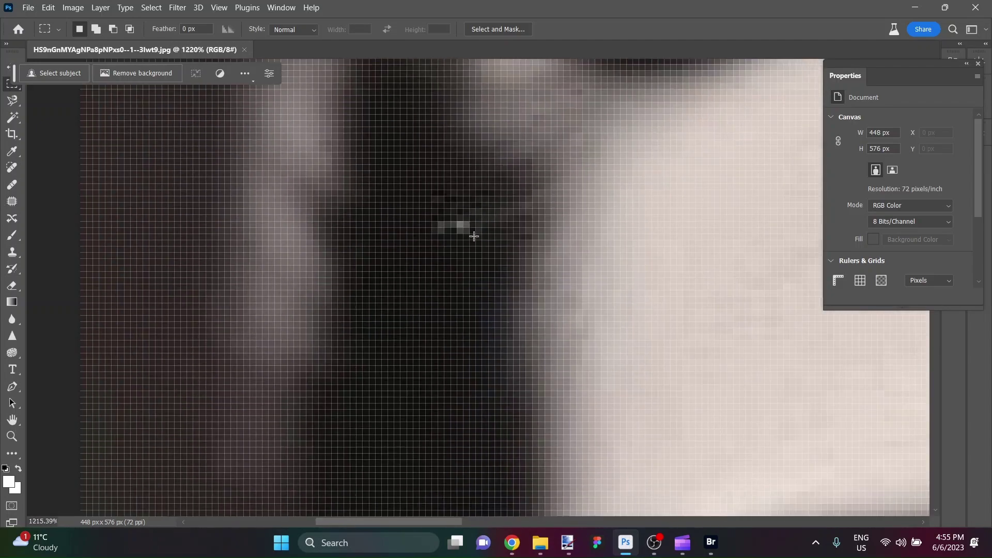
scroll(469, 236, "down", 4)
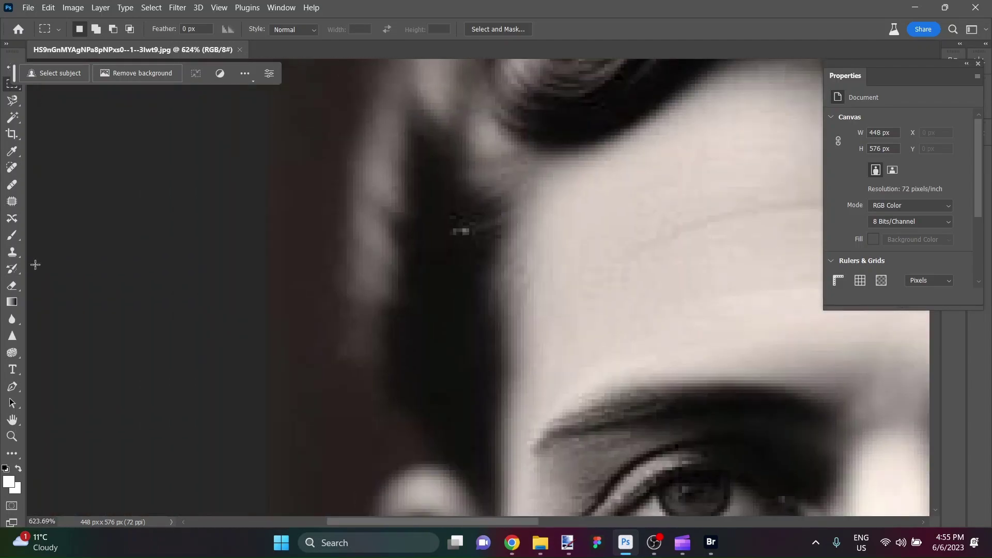
left_click(12, 252)
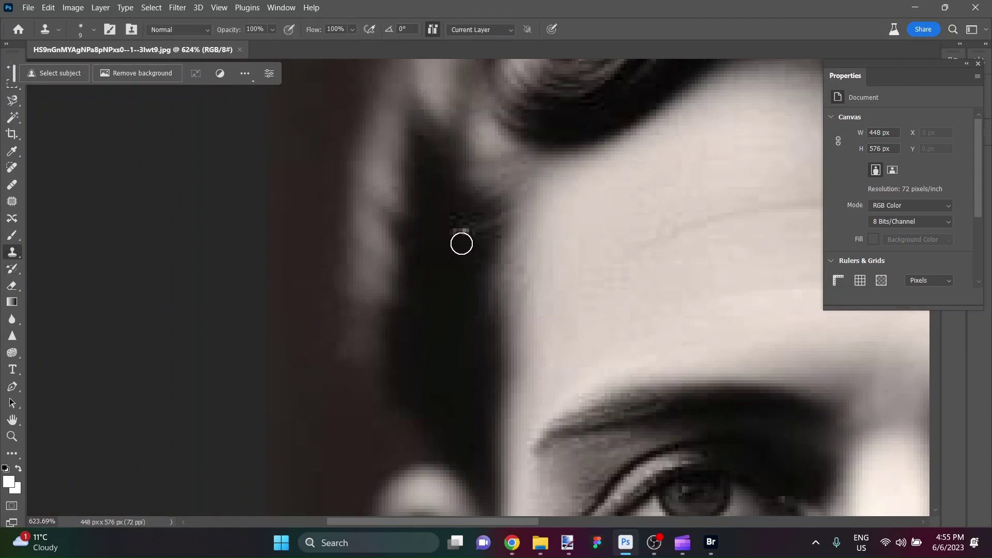
left_click(461, 249, "alt")
left_click(456, 234)
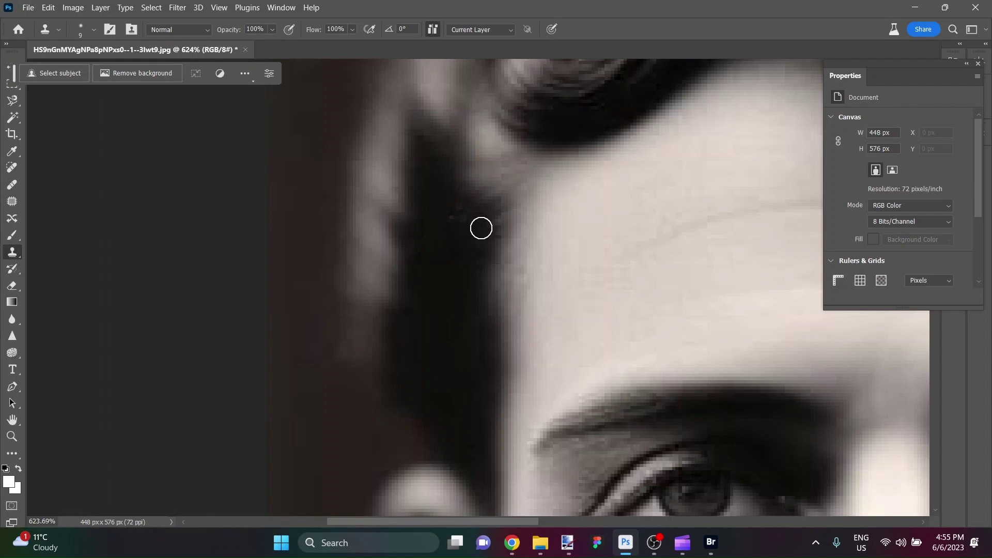
- Clone clean dark background over the scratch near the photo's upper-left corner
scroll(403, 220, "up", 2)
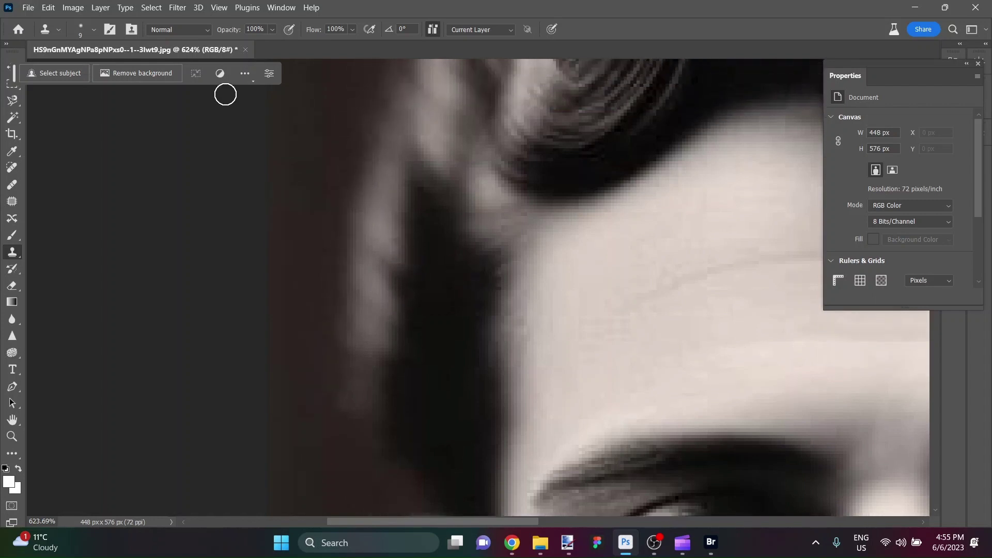
scroll(253, 103, "up", 6)
scroll(311, 123, "up", 2)
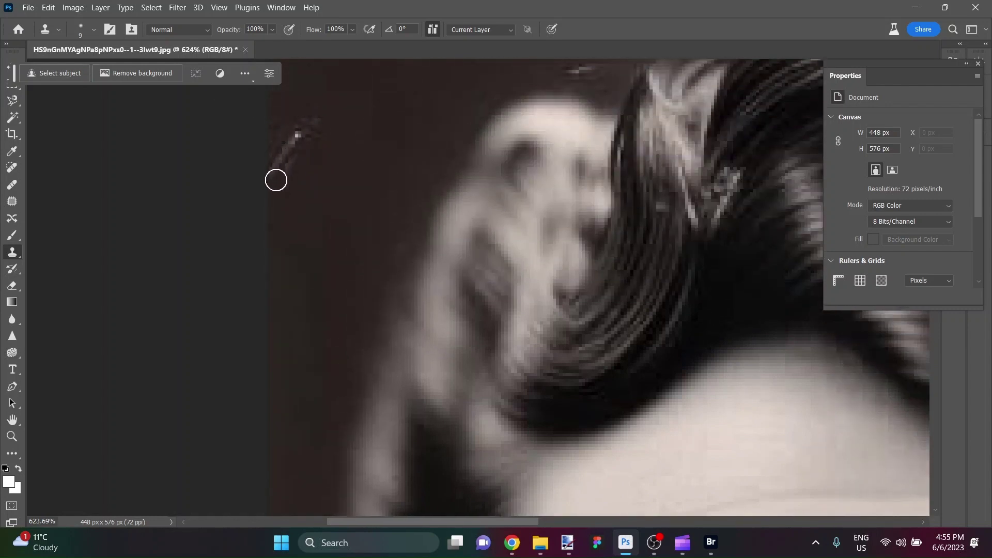
left_click(298, 185, "alt")
mouse_move(283, 174)
left_mouse_down()
mouse_move(319, 124)
mouse_move(306, 121)
mouse_move(272, 180)
mouse_move(277, 117)
left_mouse_up()
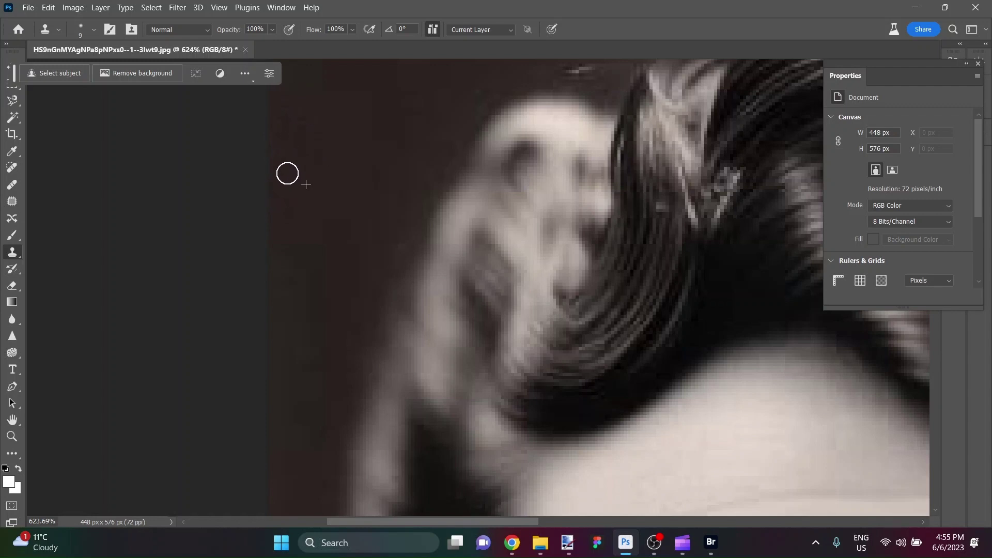
- Clone away the light mark in the background along the photo's top edge, just left of the hair curls
scroll(427, 93, "up", 4)
left_click(581, 204)
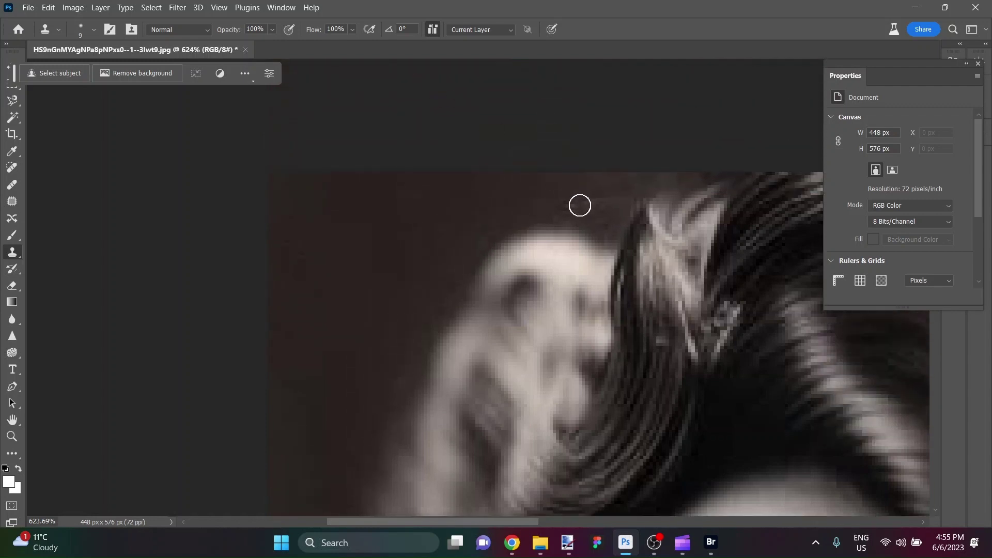
left_click(570, 184, "alt")
mouse_move(571, 201)
left_mouse_down()
mouse_move(611, 196)
mouse_move(561, 204)
mouse_move(579, 215)
mouse_move(557, 204)
mouse_move(487, 210)
mouse_move(469, 226)
left_mouse_up()
- Clone background over the two white specks near the photo's upper-right corner
mouse_move(512, 522)
left_mouse_down()
mouse_move(617, 522)
mouse_move(765, 550)
left_mouse_up()
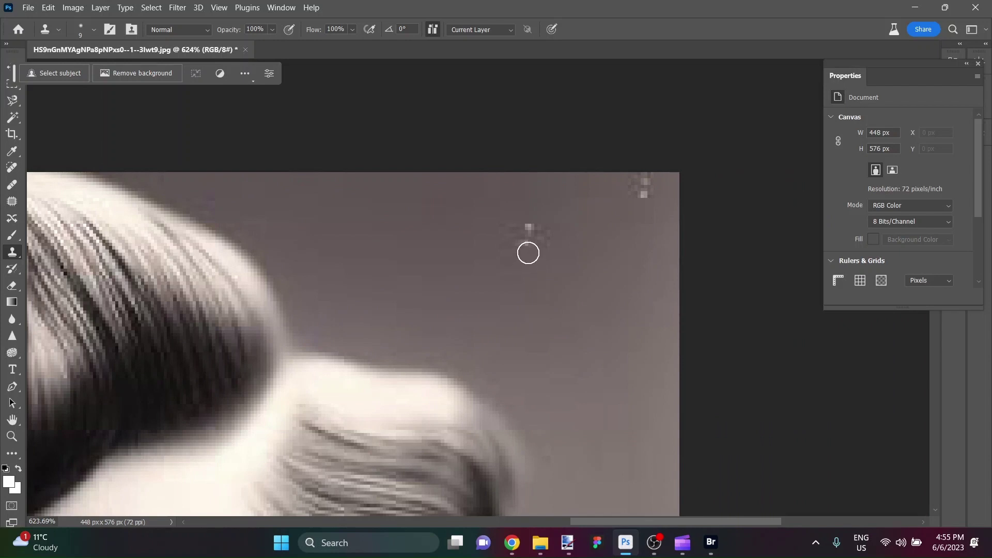
mouse_move(527, 250)
left_mouse_down()
mouse_move(515, 244)
mouse_move(540, 248)
mouse_move(541, 235)
mouse_move(511, 231)
mouse_move(552, 234)
left_mouse_up()
mouse_move(659, 208)
left_mouse_down()
mouse_move(651, 193)
mouse_move(637, 175)
left_mouse_up()
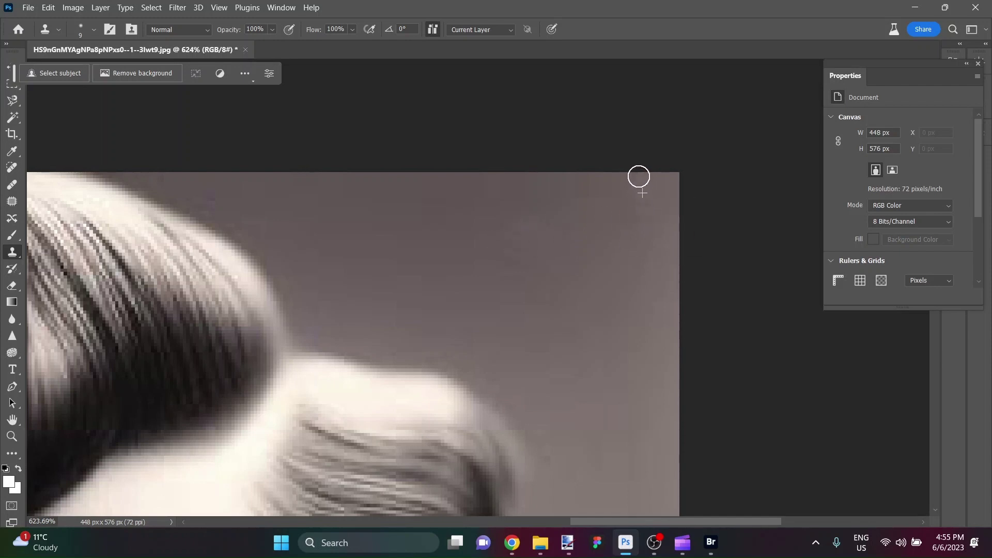
- Clone away the specks and faint marks in the background strip to the right of the man's hair
scroll(621, 368, "down", 1)
scroll(620, 368, "down", 5)
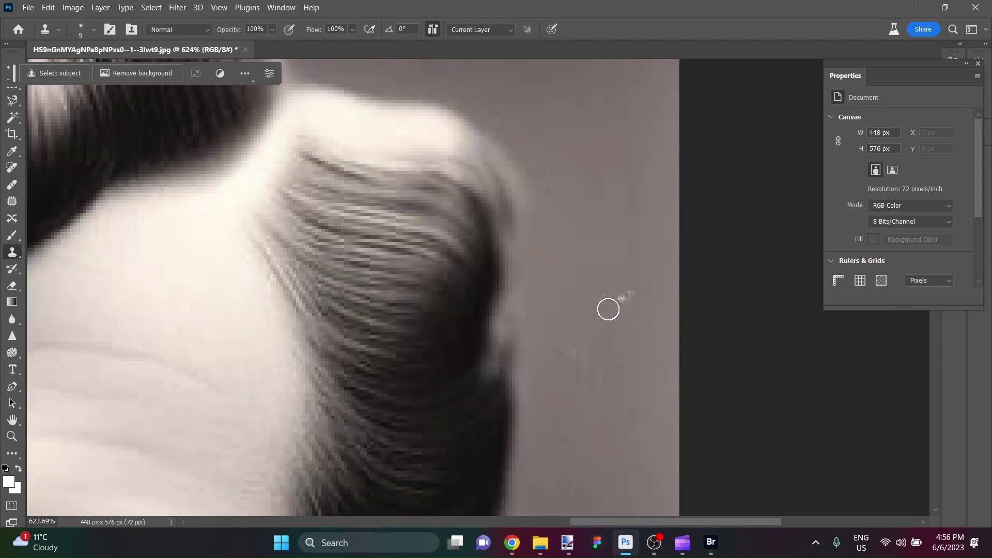
mouse_move(608, 309)
left_mouse_down()
mouse_move(636, 304)
mouse_move(608, 297)
mouse_move(628, 304)
mouse_move(632, 291)
mouse_move(617, 294)
mouse_move(632, 341)
mouse_move(624, 384)
mouse_move(605, 393)
mouse_move(569, 357)
mouse_move(577, 340)
mouse_move(611, 326)
mouse_move(636, 285)
mouse_move(618, 282)
mouse_move(570, 398)
mouse_move(659, 436)
left_mouse_up()
scroll(646, 413, "down", 5)
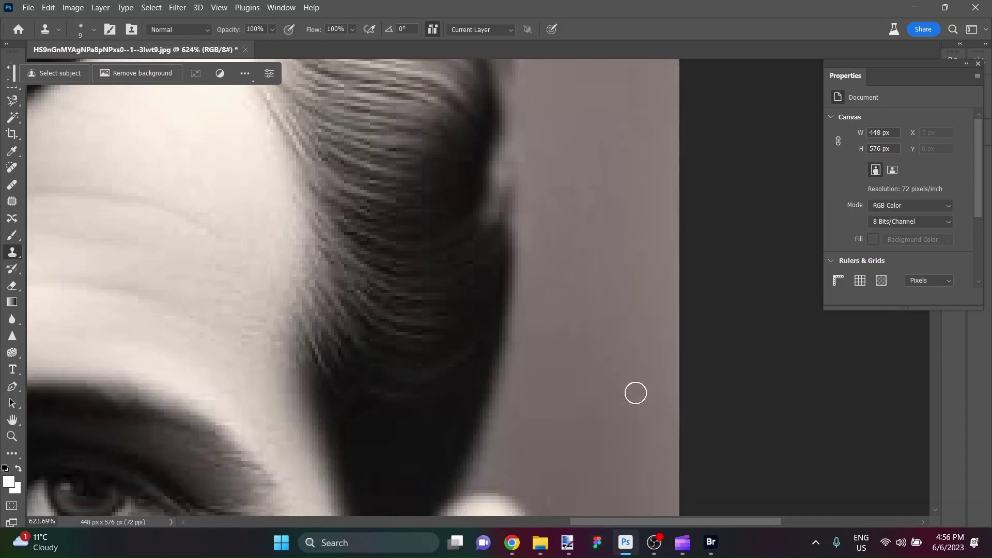
scroll(416, 288, "down", 10)
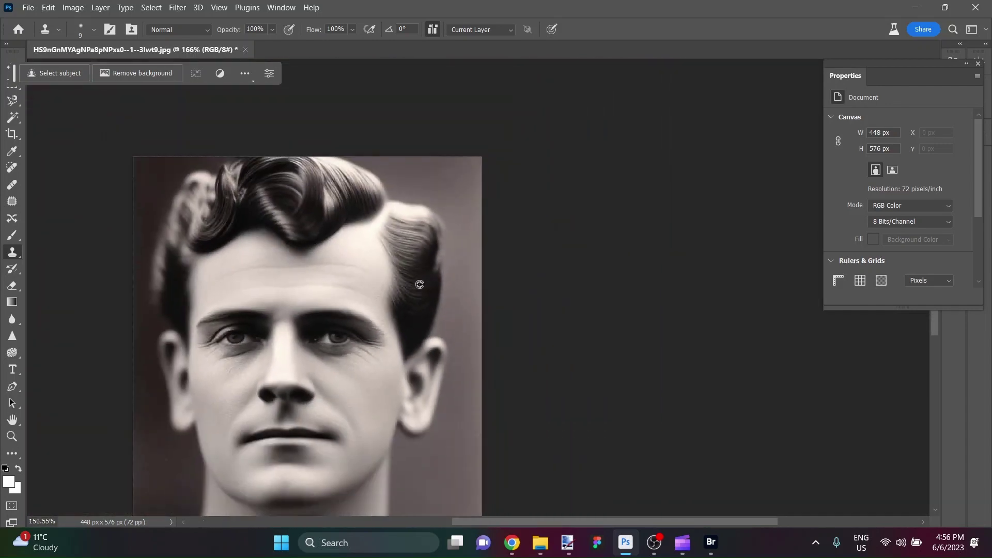
scroll(229, 273, "up", 4)
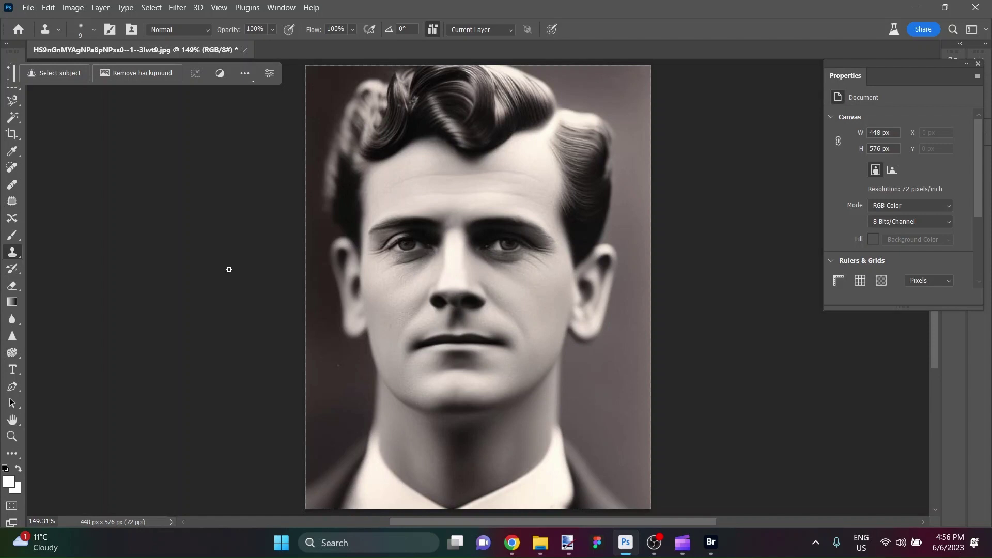
- Extend the canvas on all four sides of the portrait with the Crop tool to 833 x 1198 px, with most space below
scroll(458, 241, "down", 5)
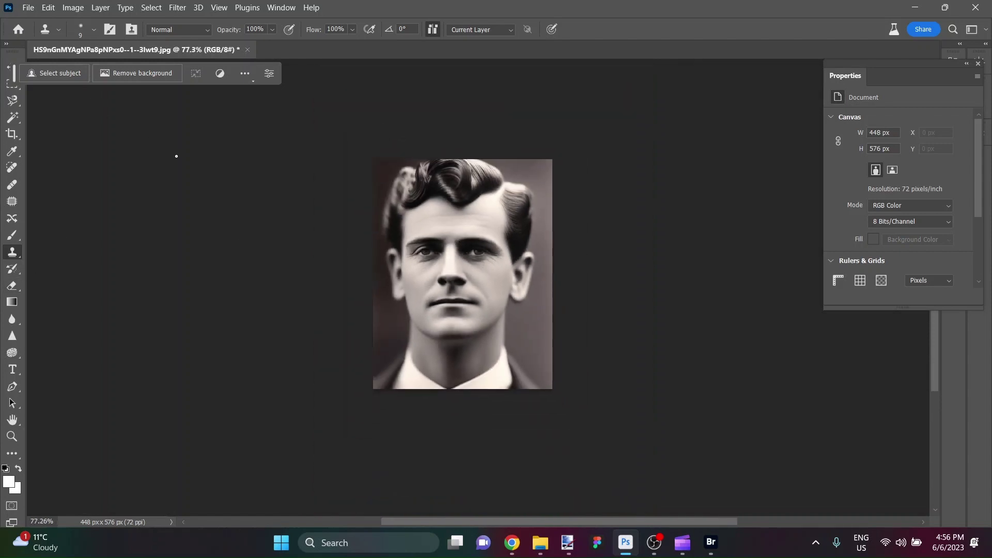
key("c")
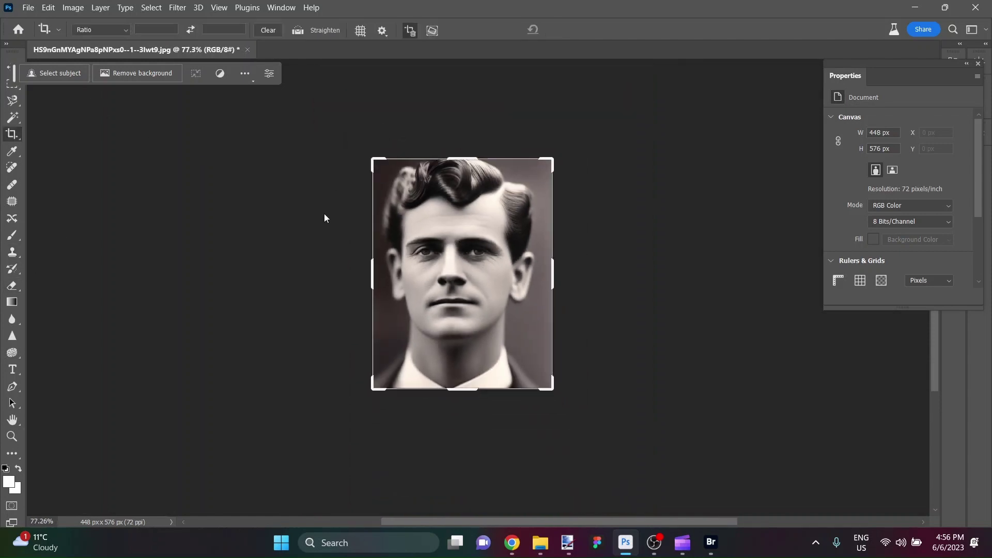
left_click_drag(462, 157, 456, 145)
left_click_drag(376, 273, 330, 271)
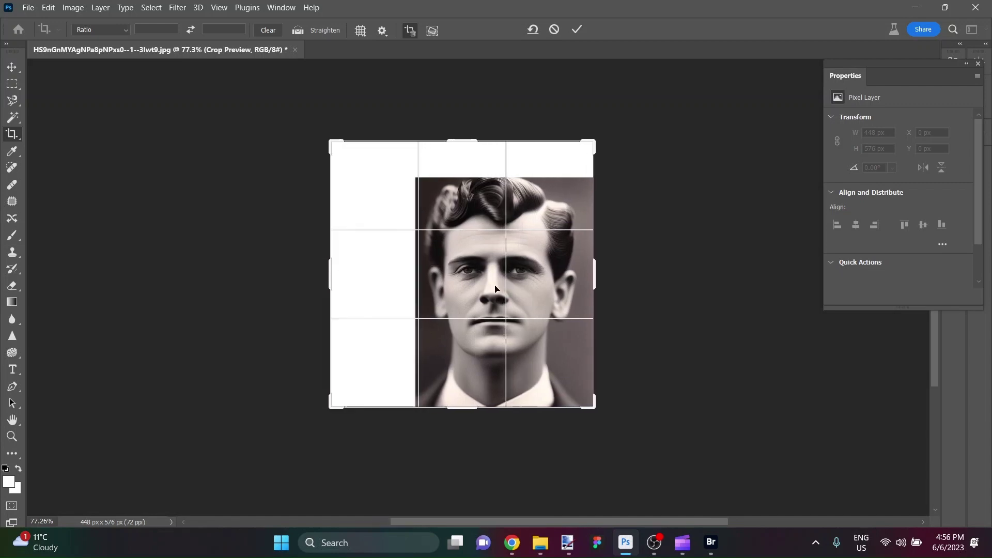
left_click_drag(592, 272, 629, 277)
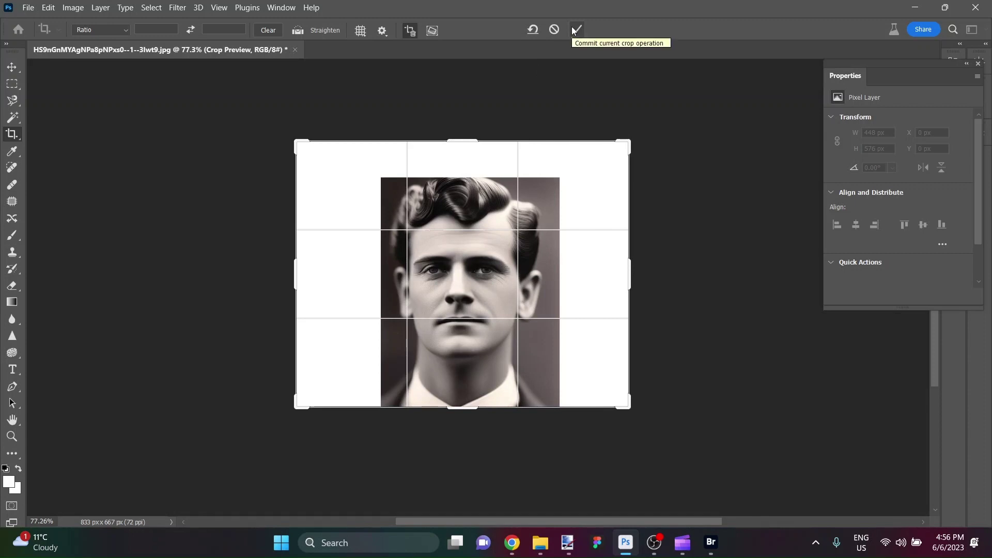
left_click_drag(455, 410, 477, 499)
scroll(659, 269, "up", 4)
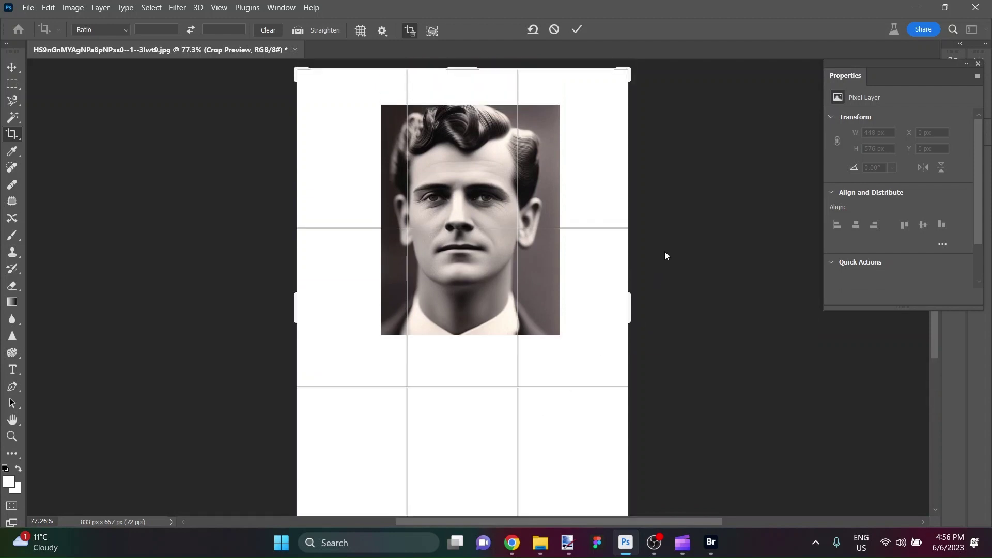
key("Return")
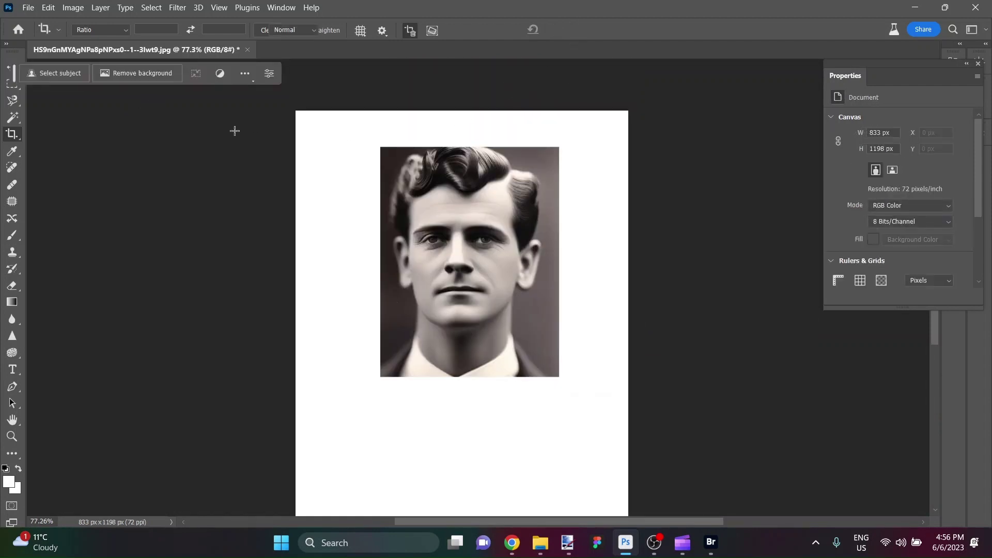
- Marquee-select the portrait slightly inside its edges and invert the selection to cover the blank canvas around it
key("m")
scroll(392, 172, "up", 5)
scroll(391, 170, "down", 10)
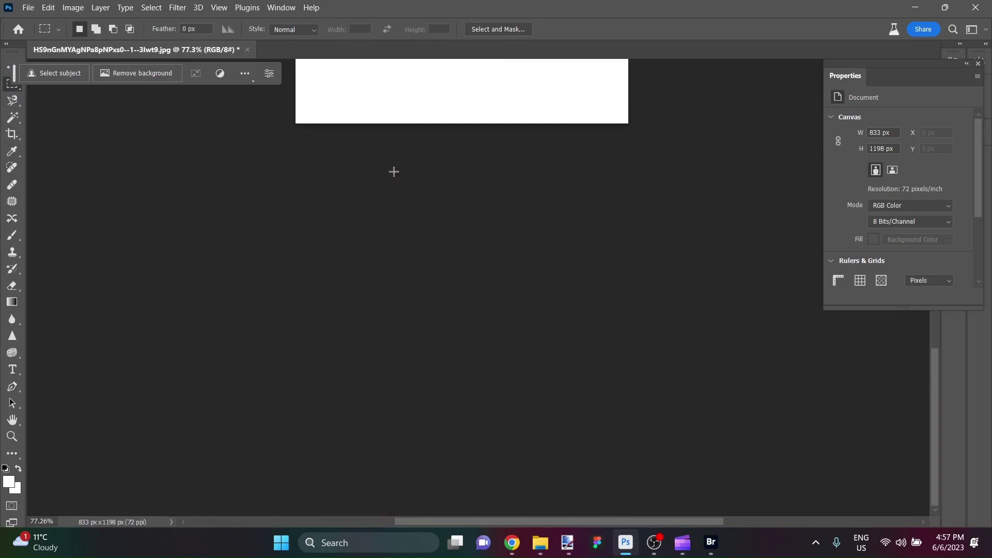
scroll(393, 171, "up", 5)
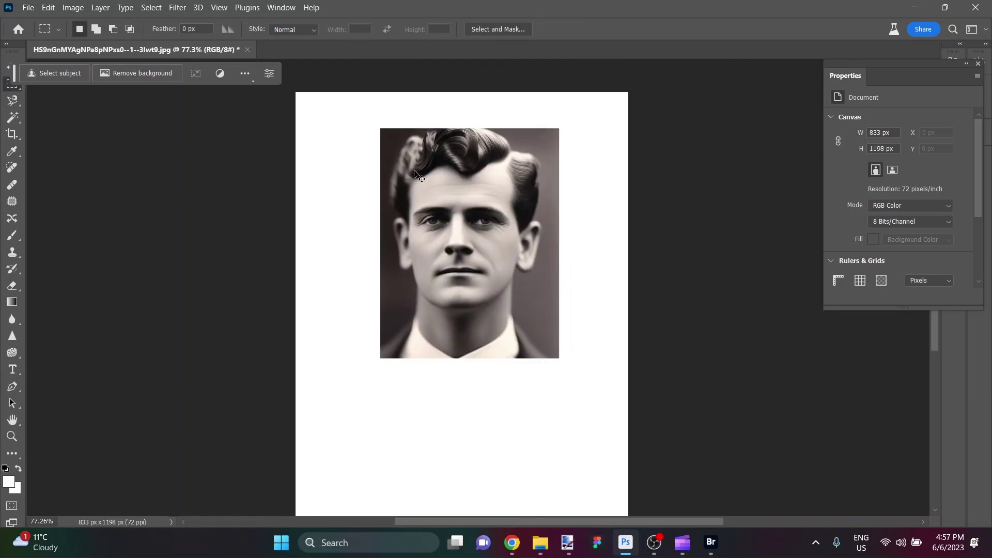
scroll(393, 147, "up", 5)
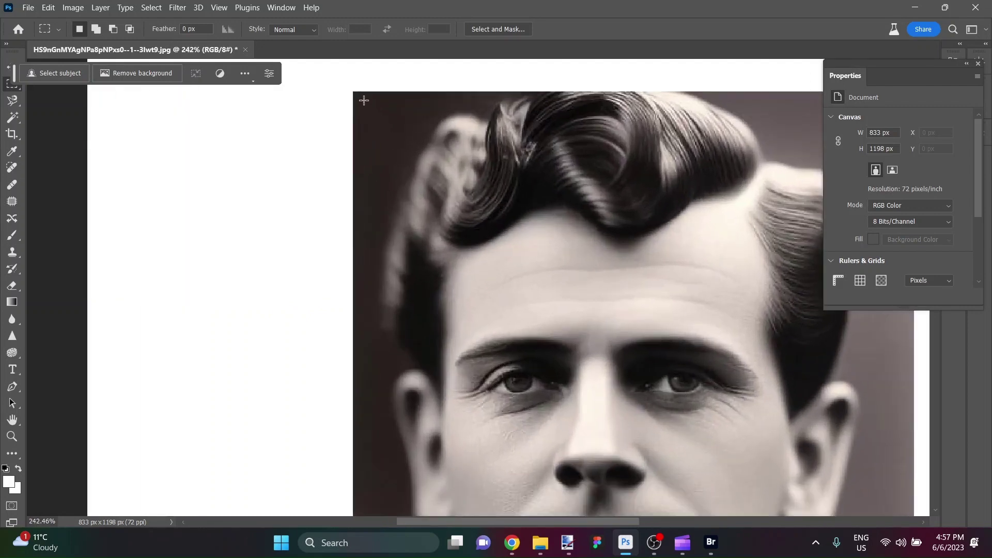
left_click_drag(364, 98, 902, 399)
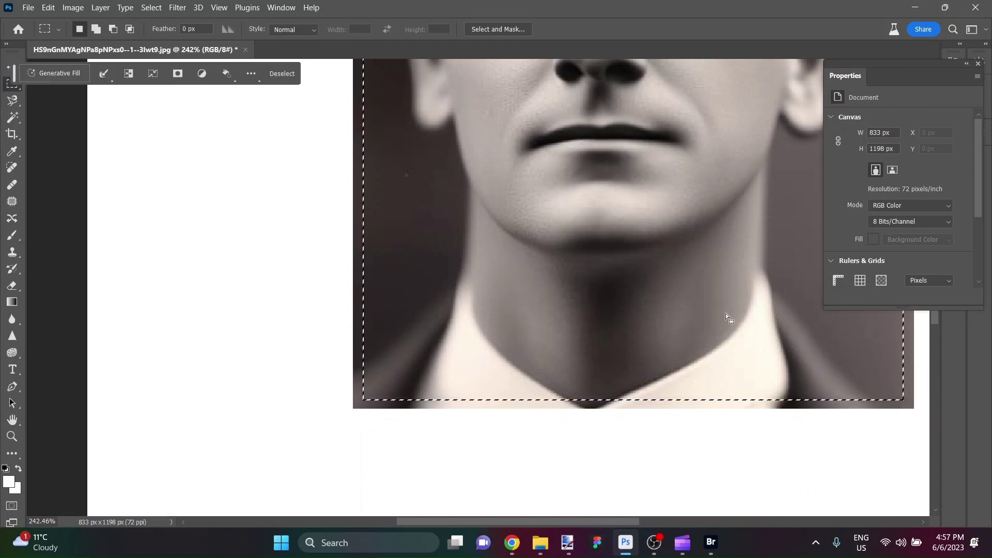
key("ctrl+0")
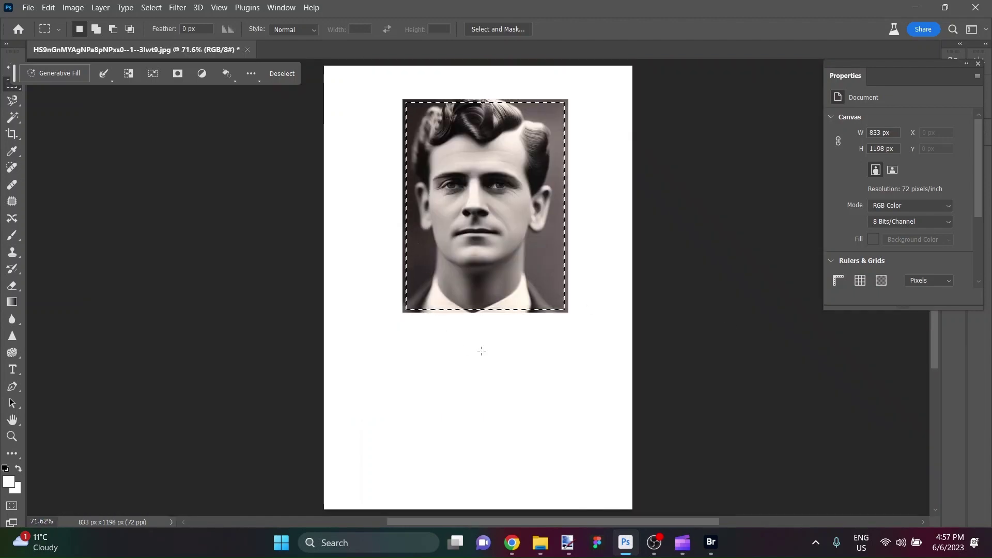
left_click(134, 76)
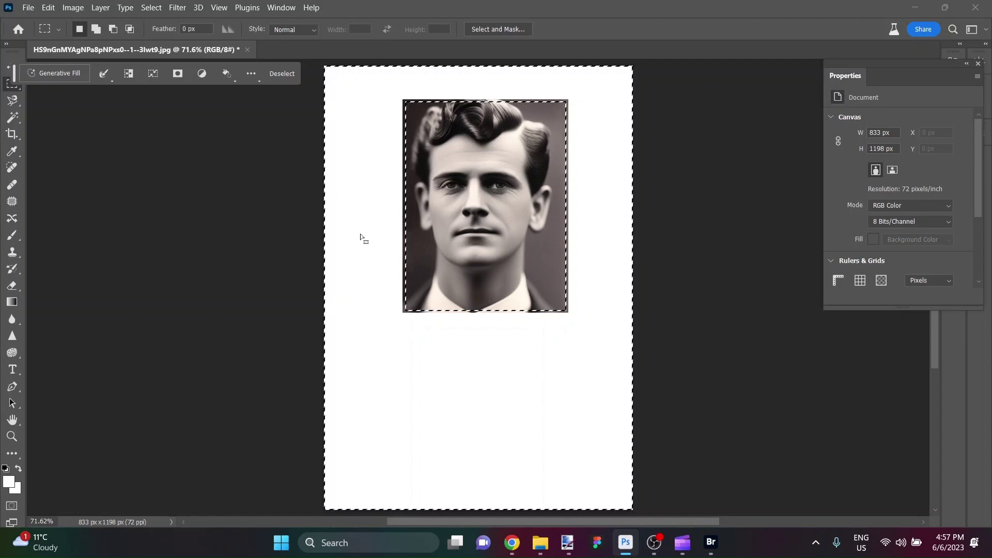
- Fill the selected surroundings with Generative Fill using an empty prompt, compare the variations and choose the second one
left_click(60, 75)
left_click(237, 77)
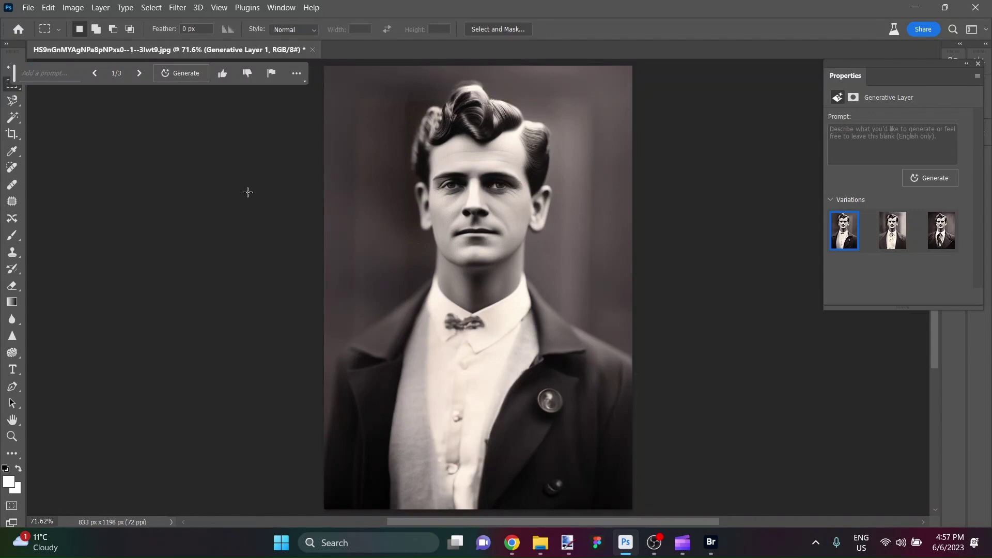
left_click(136, 73)
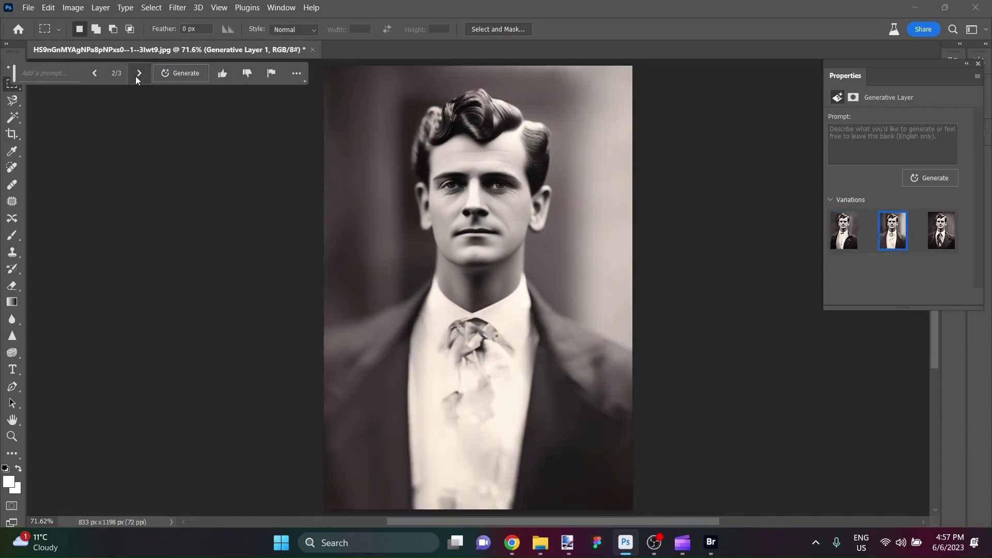
left_click(138, 75)
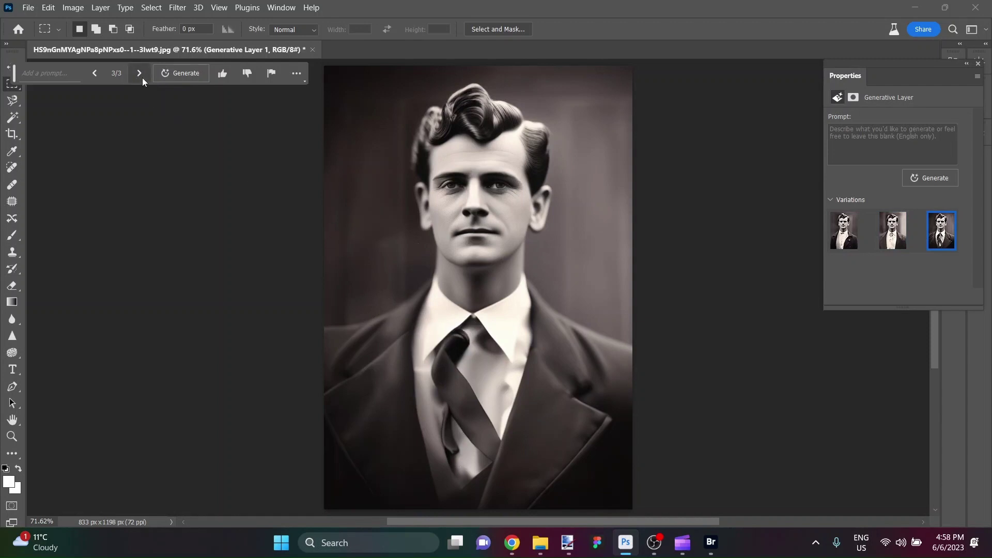
left_click(103, 76)
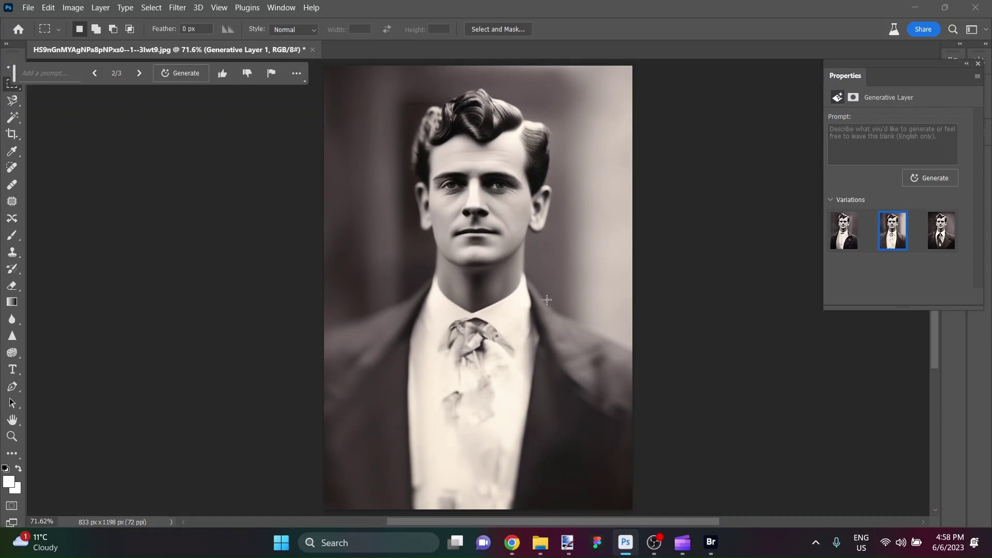
- Select the man with Select Subject and invert the selection to cover the background around him
left_click(151, 8)
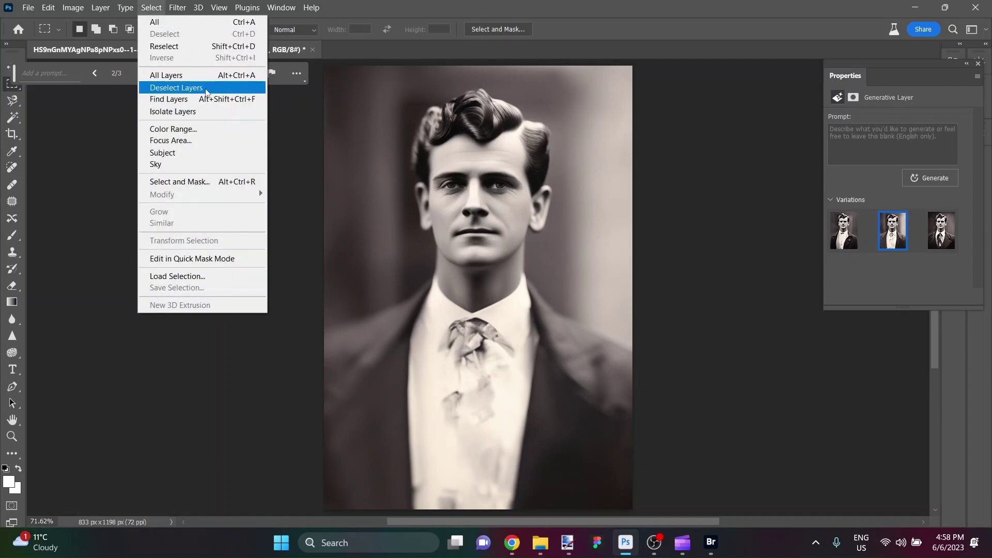
left_click(188, 152)
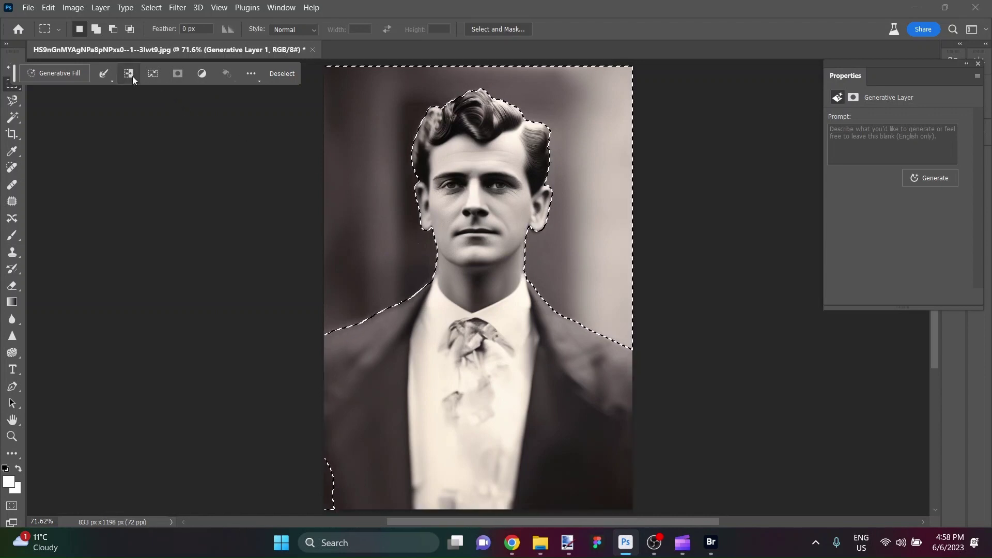
- Try filling the selected background with Generative Fill using the prompt "movie theater"
left_click(83, 74)
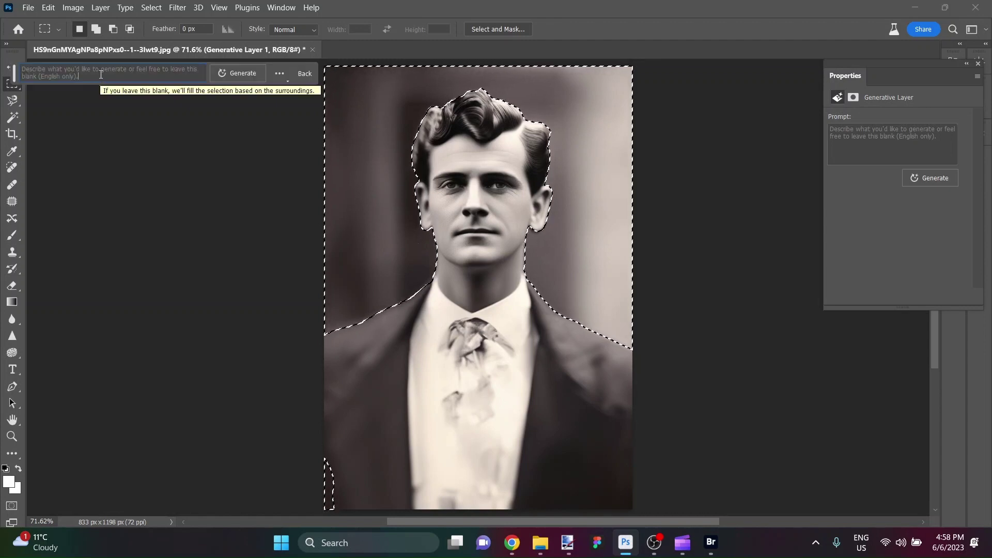
type("movie thea")
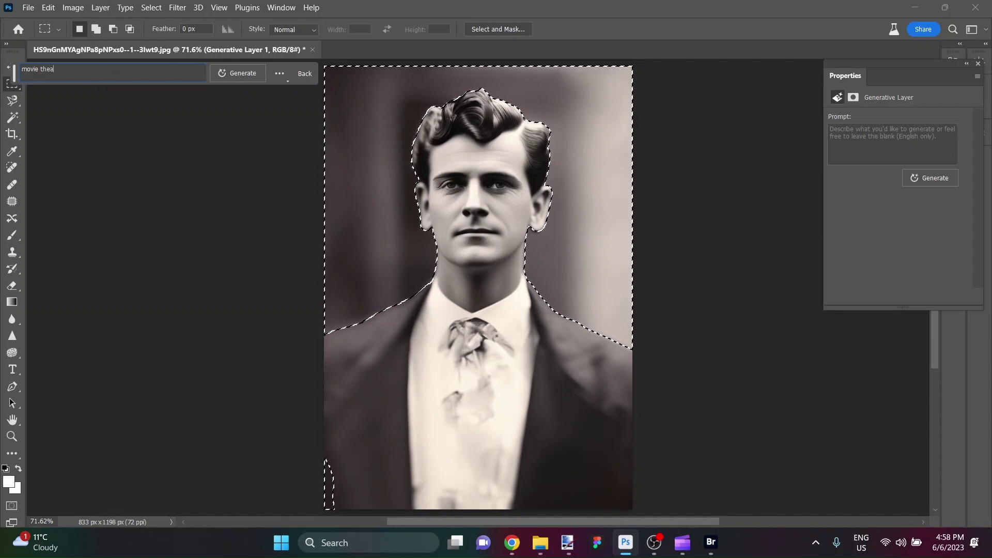
type("ter")
key("Return")
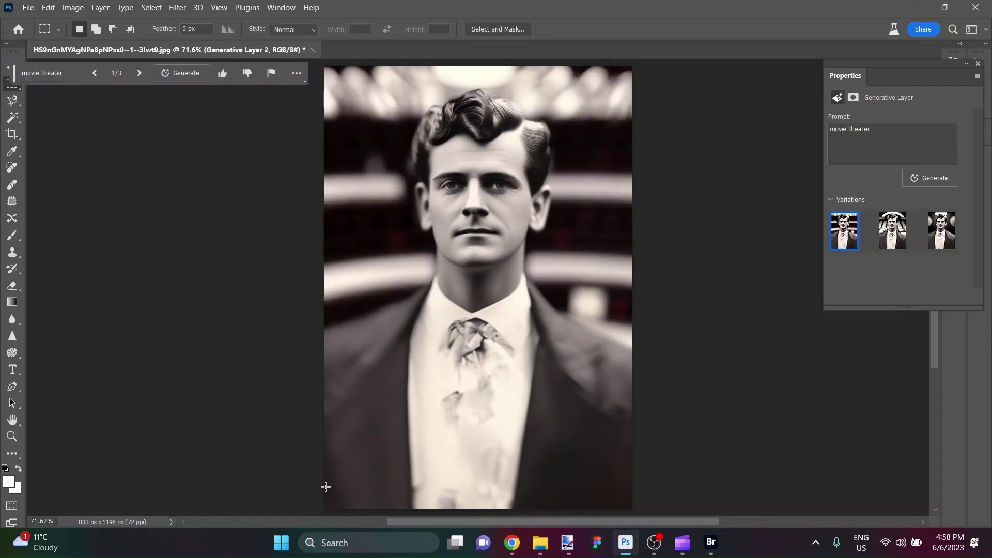
- Compare the movie theater variations repeatedly and undo the fill to get back the background selection
left_click(140, 74)
left_click(138, 75)
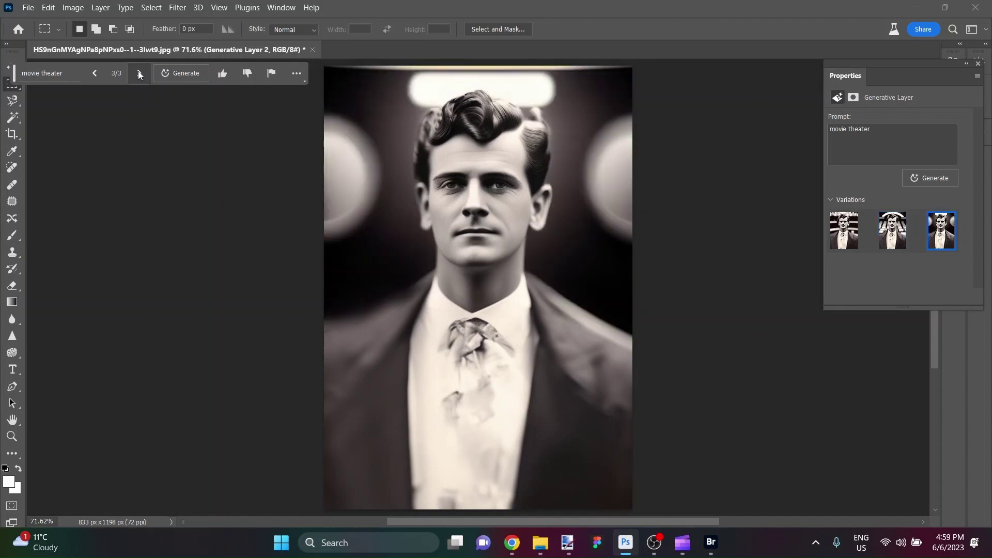
left_click(139, 74)
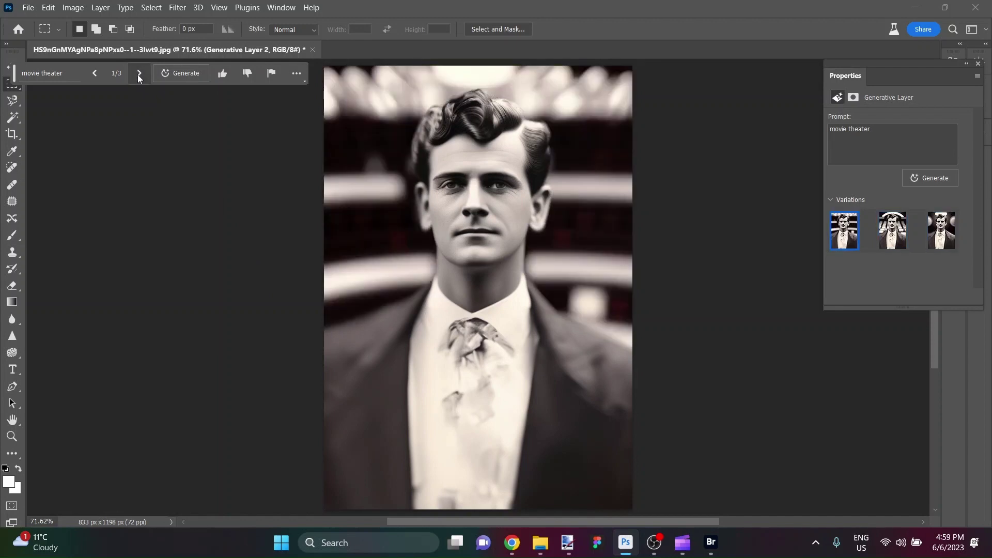
left_click(139, 75)
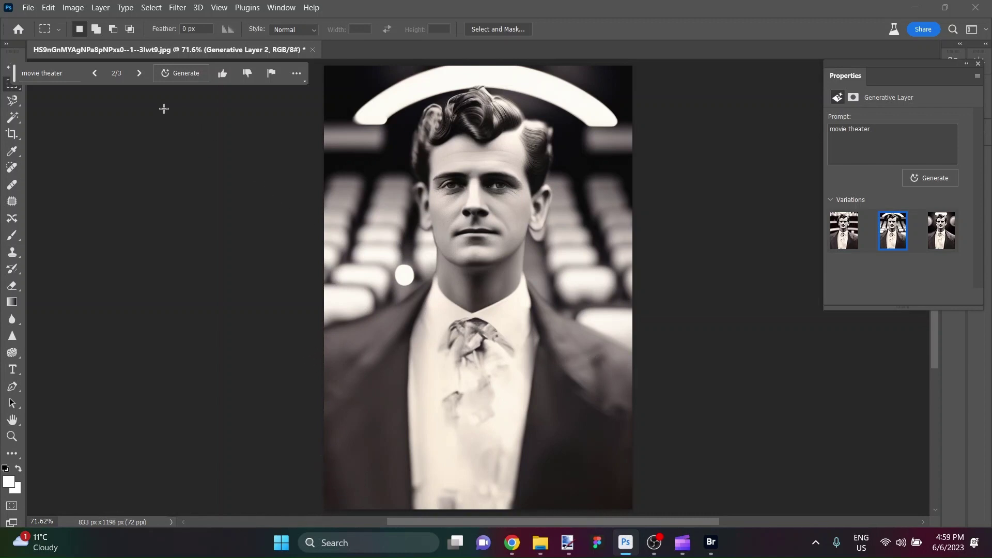
left_click(138, 74)
left_click(139, 74)
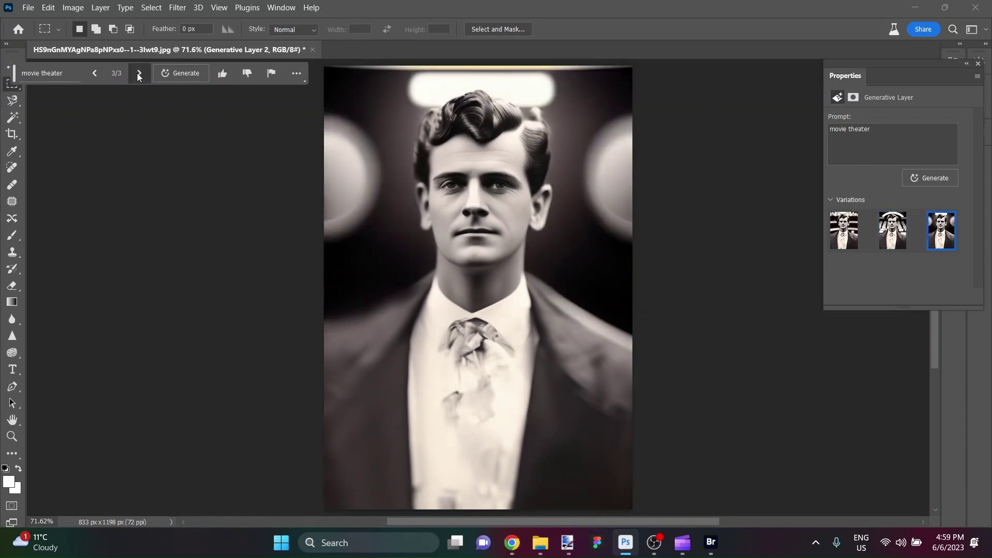
left_click(138, 74)
left_click(138, 74)
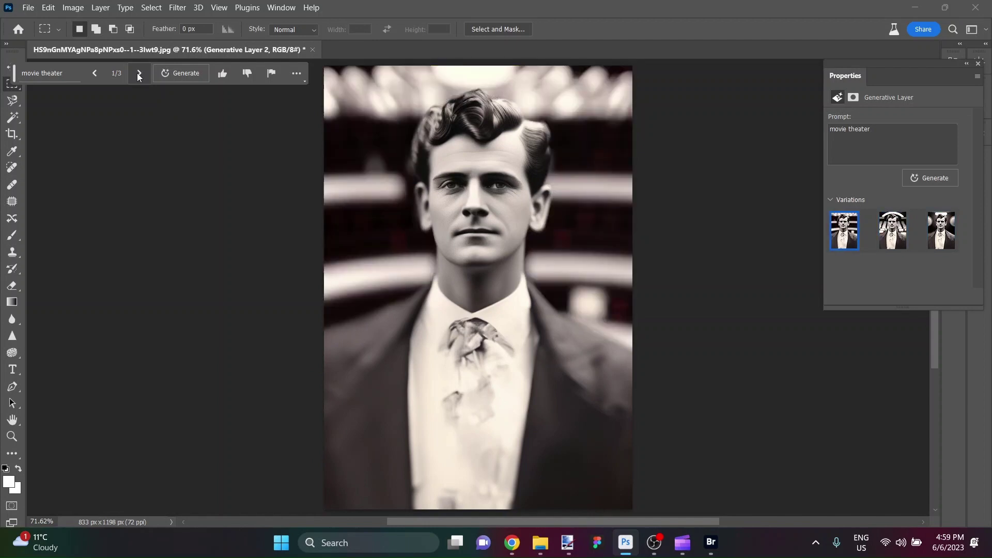
left_click(138, 74)
left_click(138, 74)
left_click(138, 74)
key("ctrl+z")
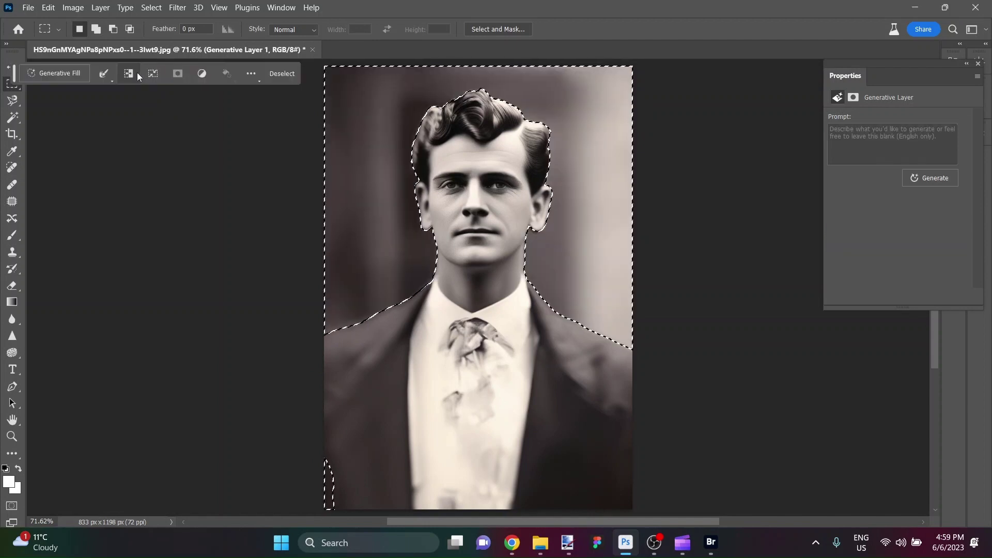
- Try filling the selected background with Generative Fill using the prompt "casino in background"
left_click(83, 72)
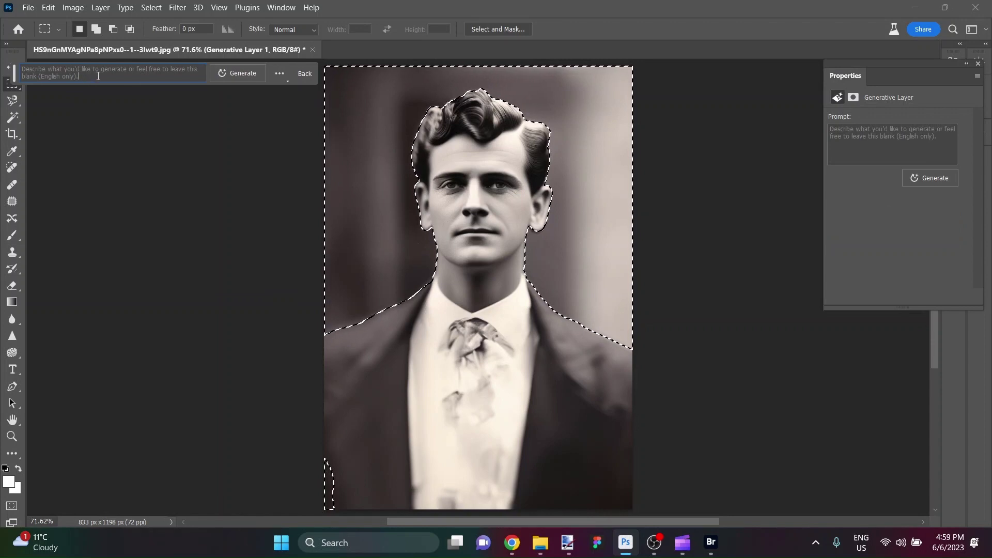
type("casino")
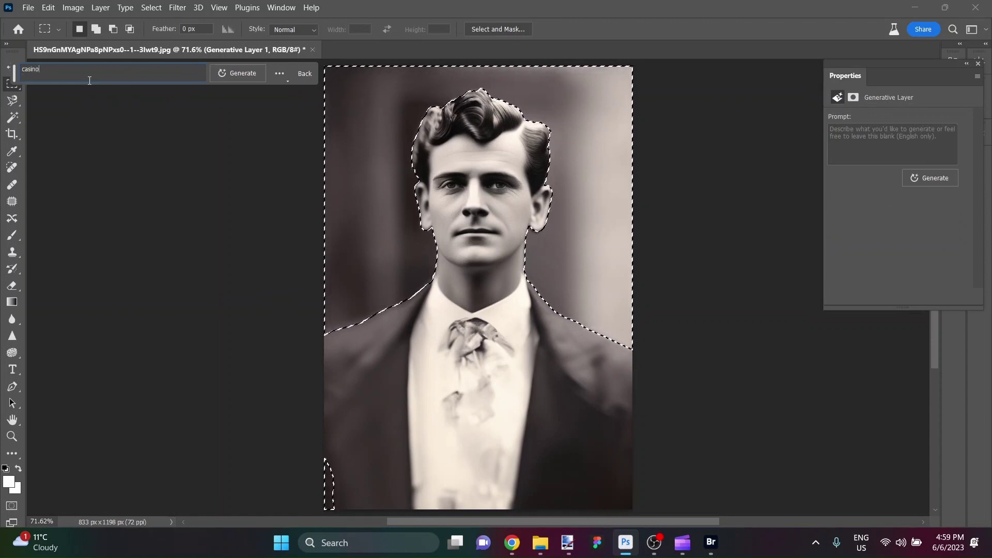
key("BackSpace")
key("BackSpace")
key("BackSpace")
key("BackSpace")
key("BackSpace")
type("casino in b")
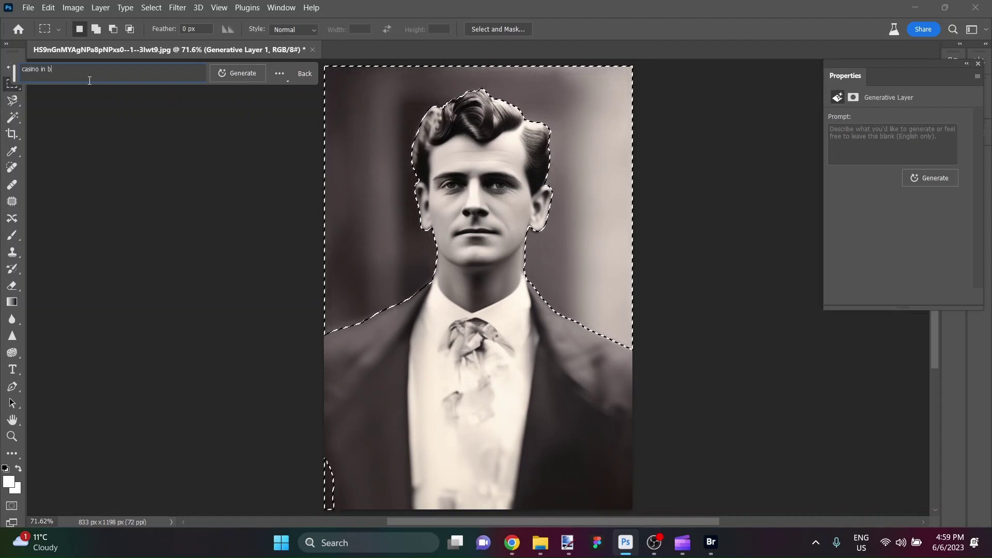
type("ackground")
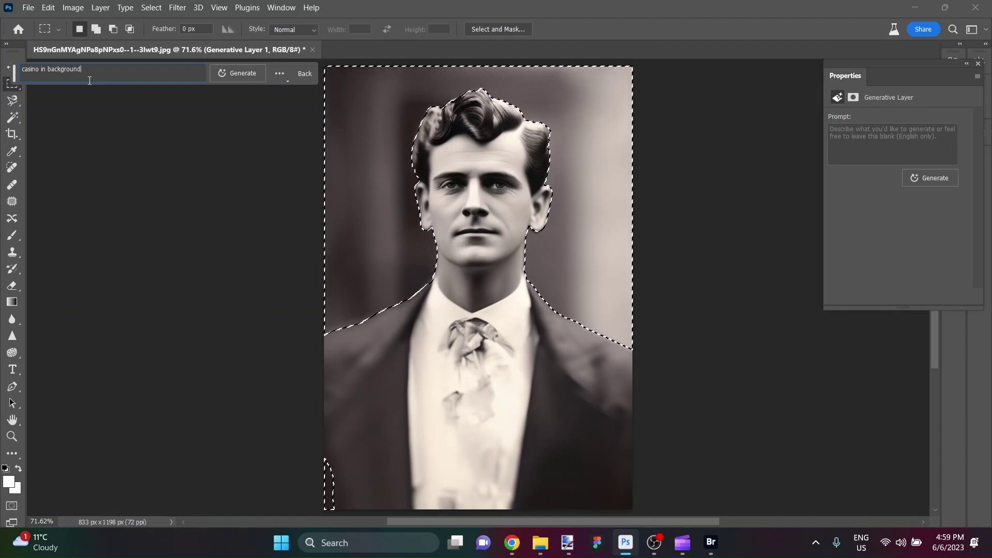
key("Return")
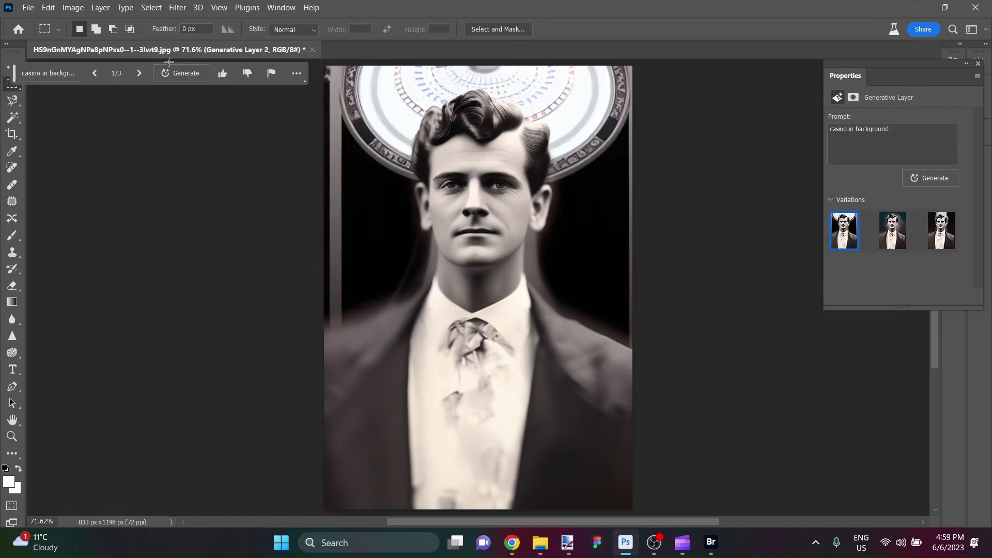
- Compare the three casino variations and undo the fill to get back the background selection
left_click(139, 73)
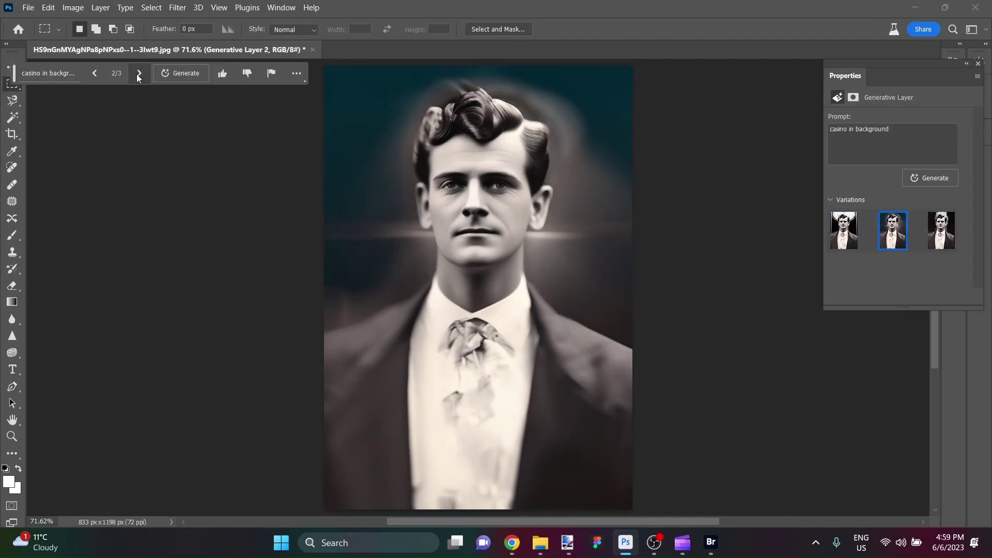
left_click(139, 75)
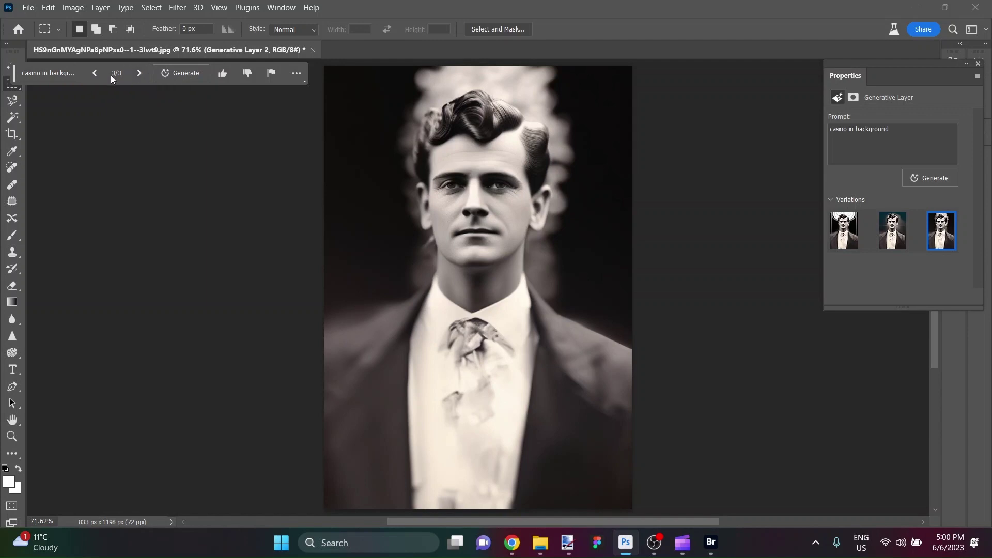
key("ctrl+z")
key("ctrl+z")
key("ctrl+z")
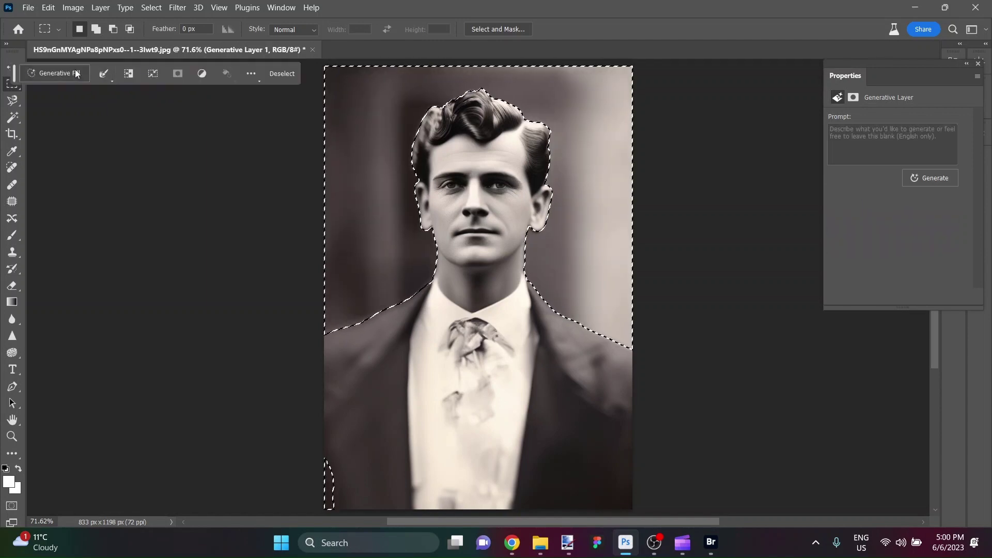
- Fill the selected background behind the man with Generative Fill using the prompt "wedding in the background"
left_click(77, 73)
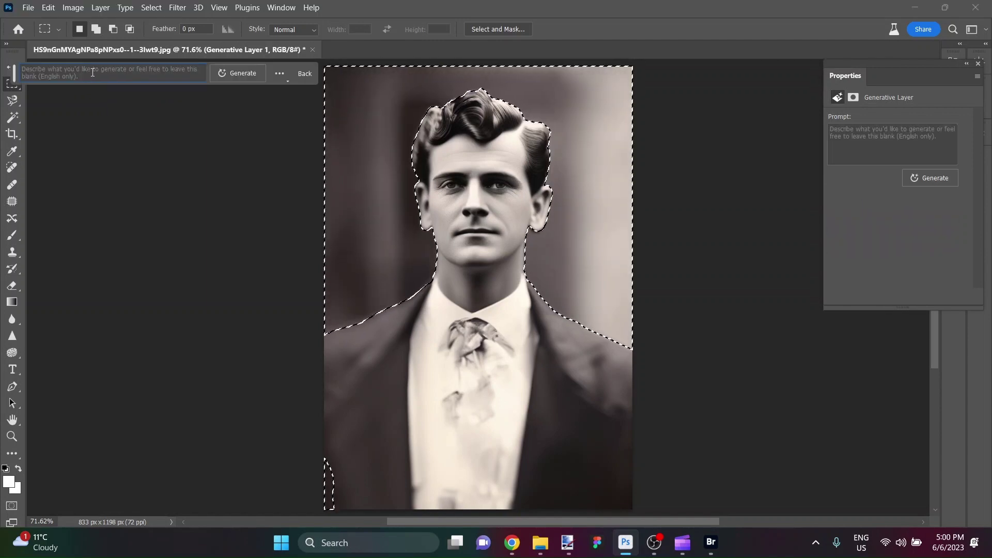
type("w")
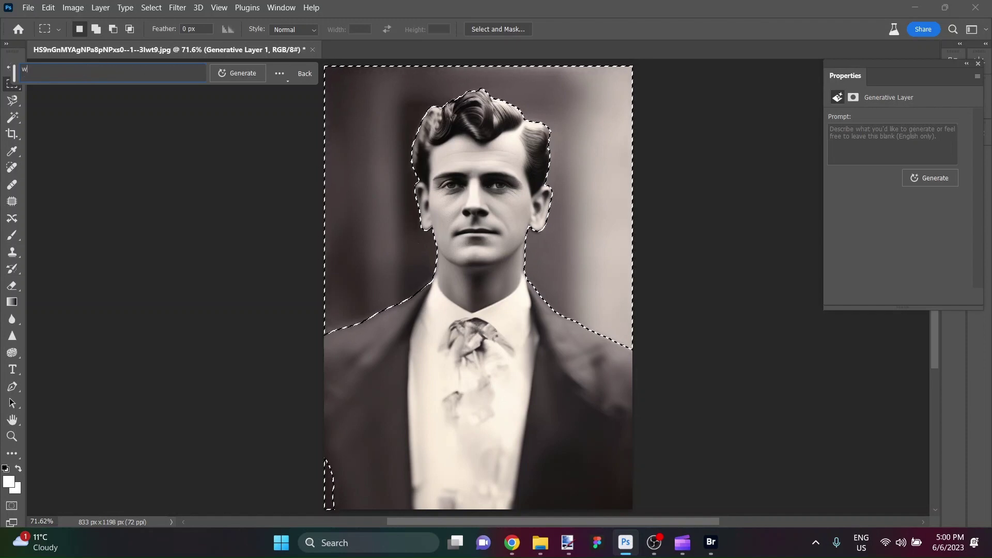
type("eddin")
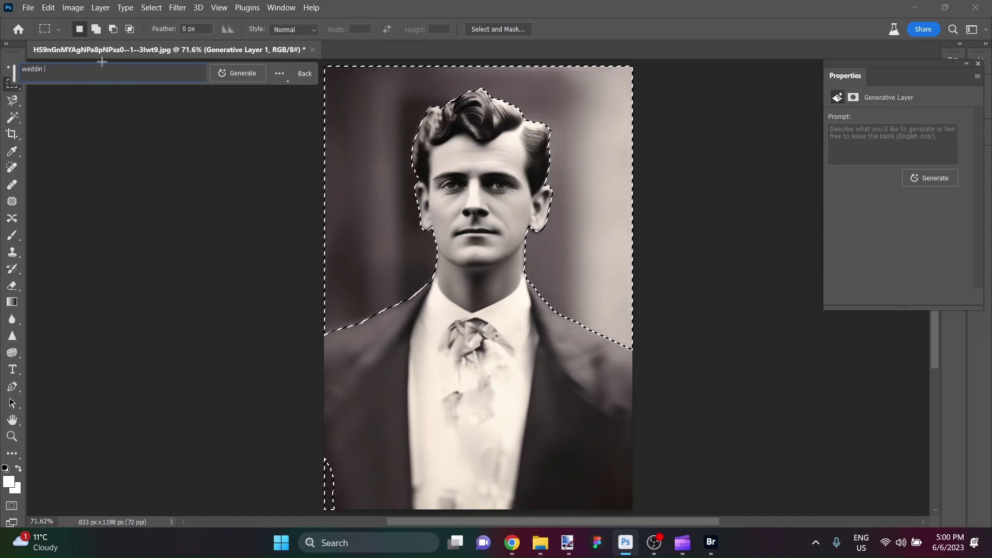
type("g in the b")
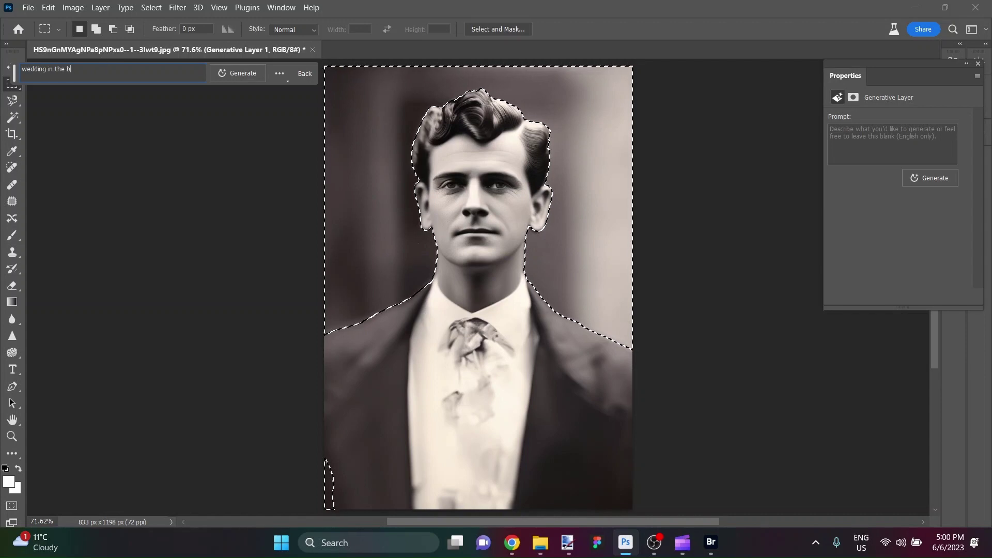
type("ackground")
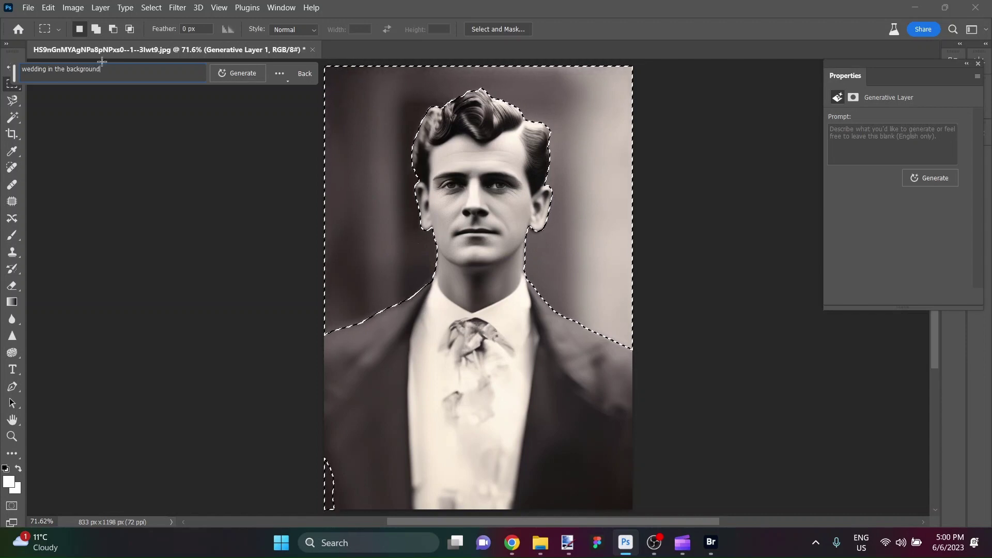
key("Return")
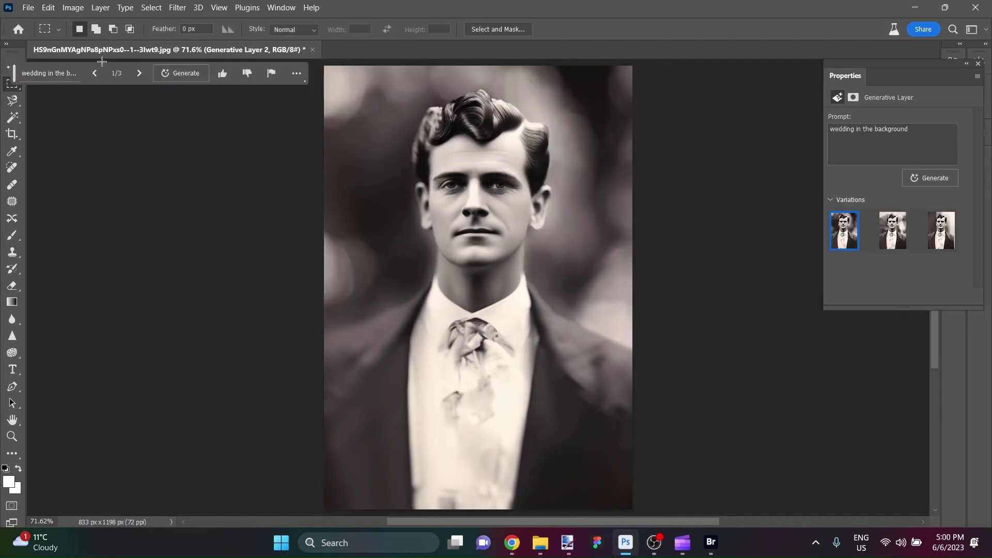
- Compare the wedding background variations and choose the first one
left_click(138, 73)
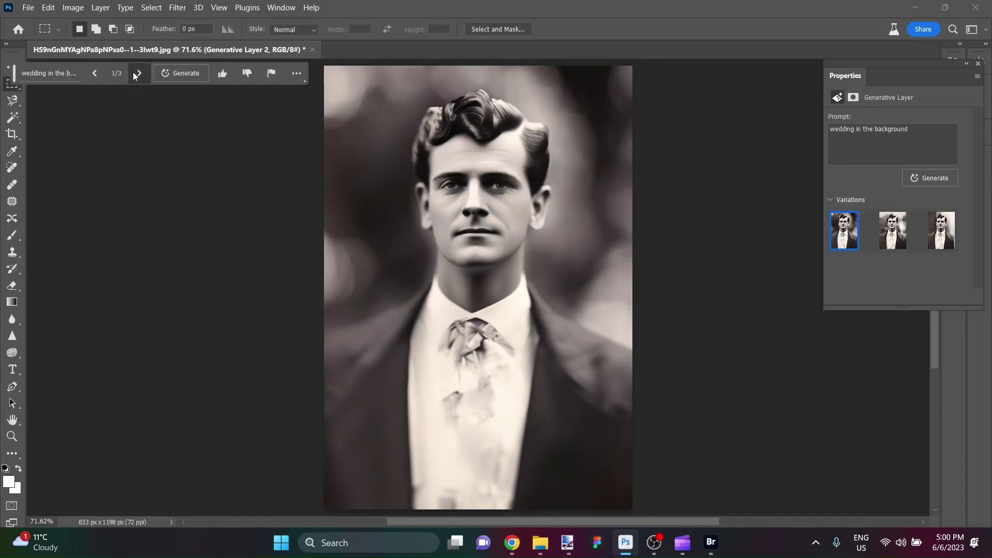
left_click(137, 73)
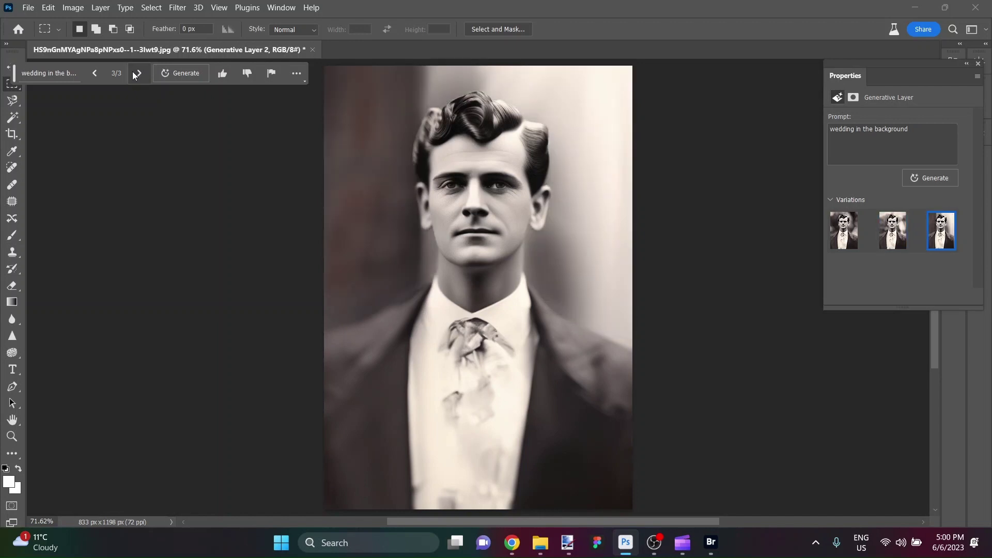
left_click(135, 74)
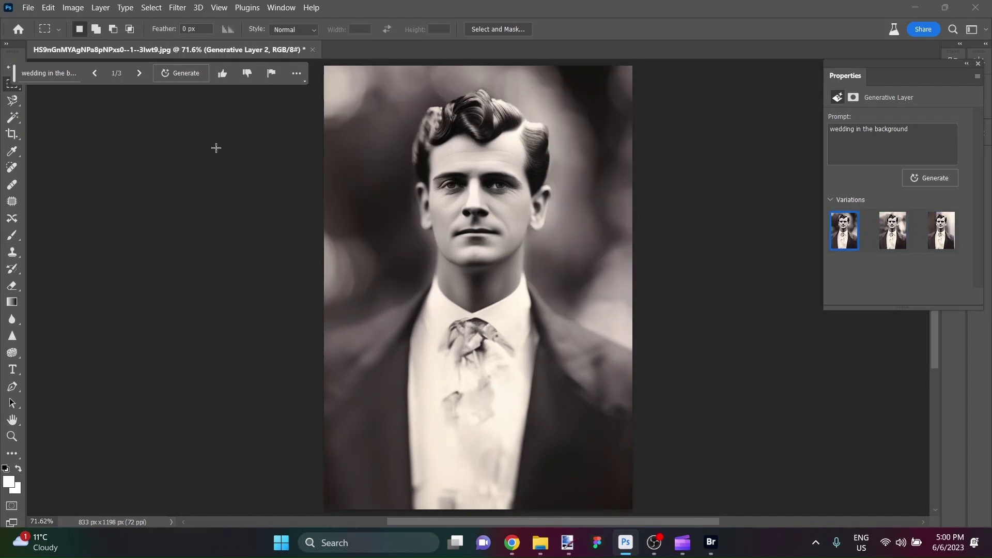